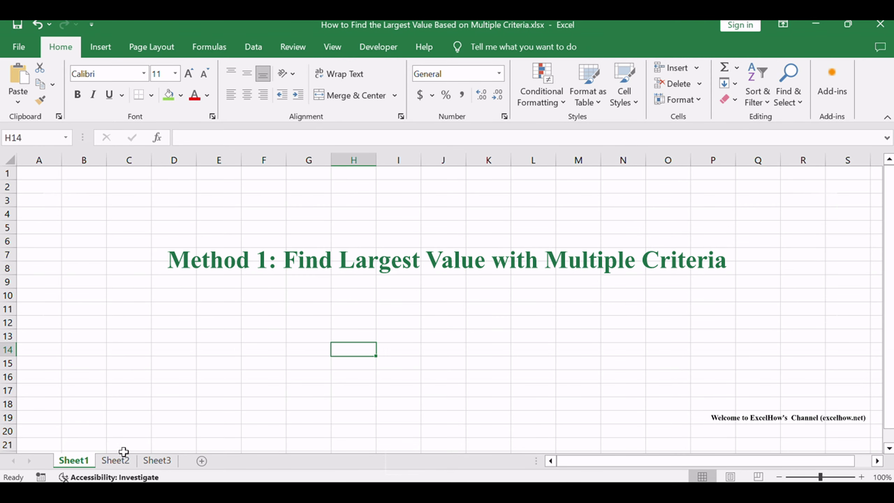
- Open Sheet2 and examine the Product, Region and Sales data and the Method 1 SUMPRODUCT and LARGE formulas in the text box
left_click(117, 459)
left_click(158, 337)
left_click(44, 186)
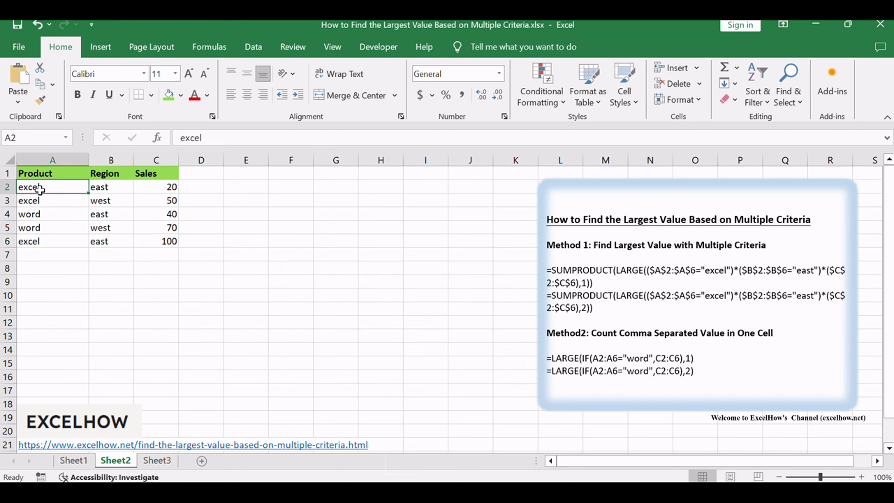
left_click(41, 201)
left_click(115, 173)
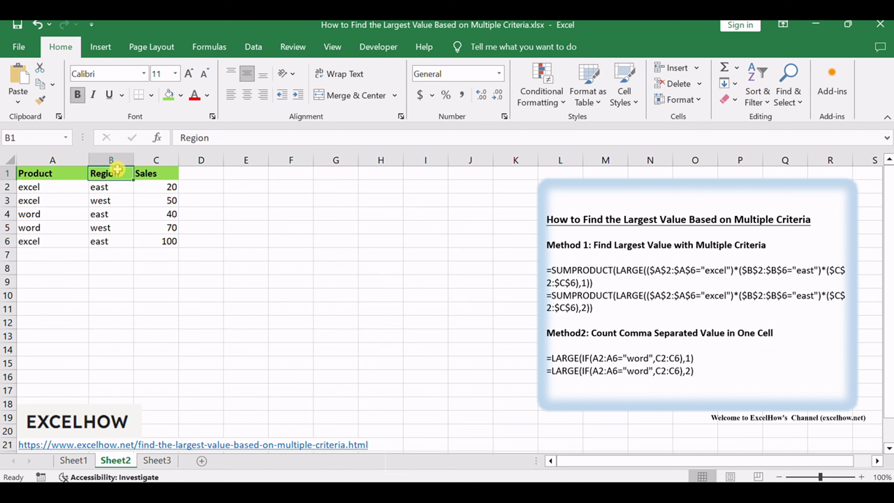
left_click(162, 173)
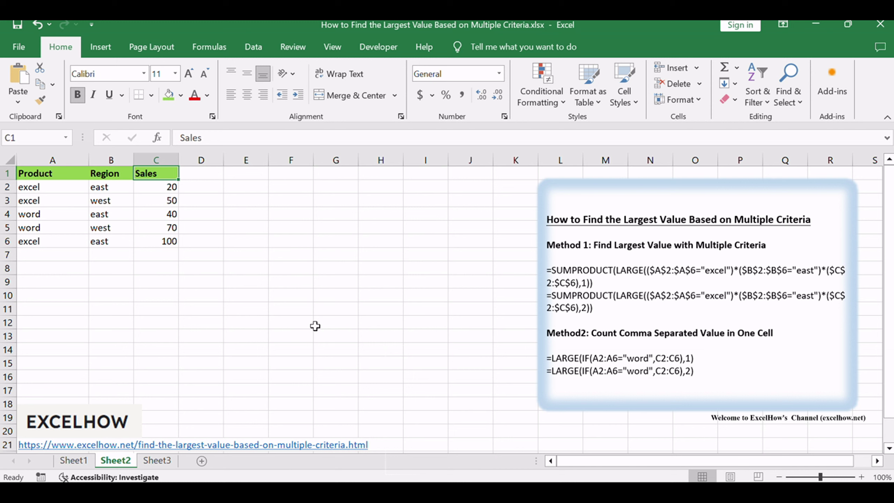
left_click(117, 192)
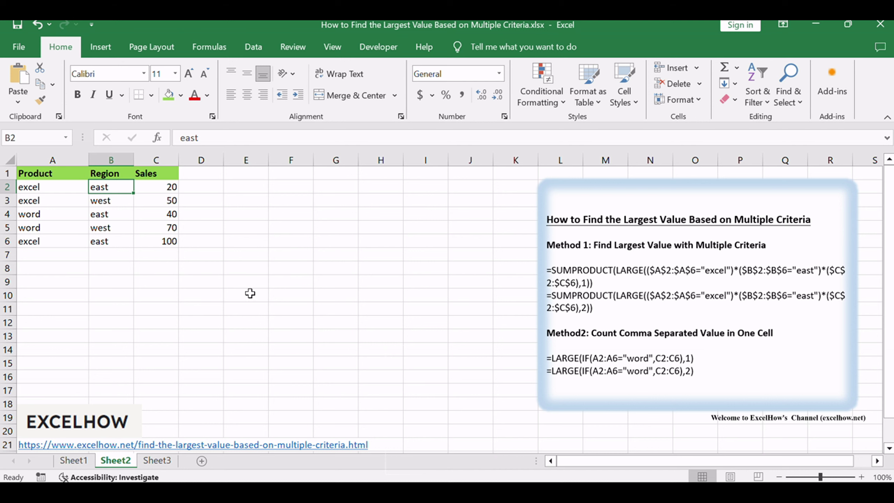
double_click(567, 270)
left_click(632, 272)
double_click(633, 272)
left_click(407, 269)
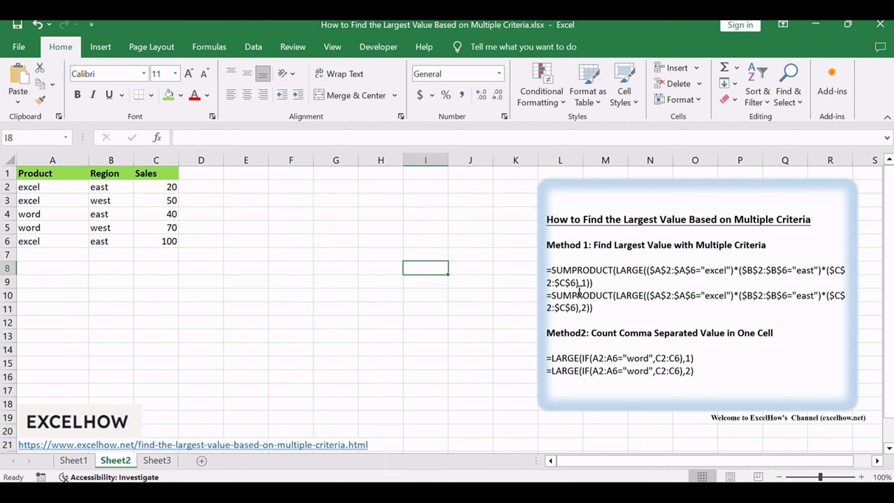
left_click(293, 263)
- Enter =SUMPRODUCT(LARGE(($A$2:$A$6="excel")*($B$2:$B$6="east")*($C$2:$C$6),1)) in cell D2 to get the largest excel sales in the east region
double_click(208, 185)
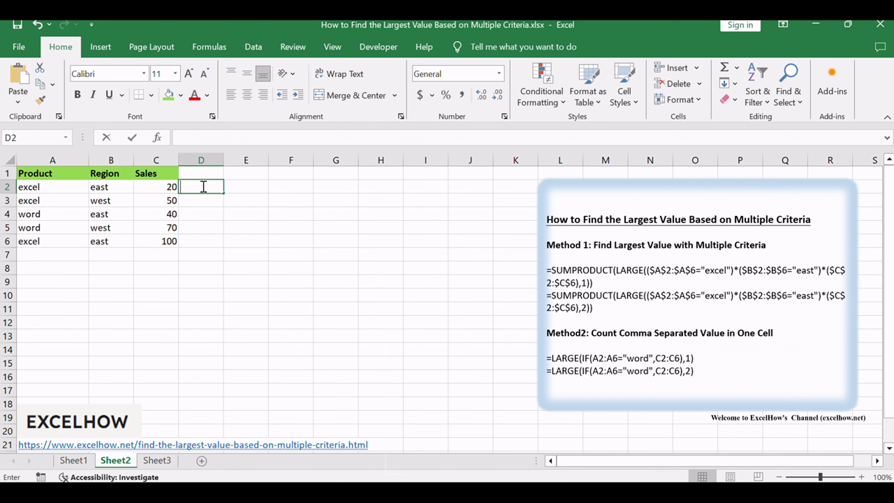
type("=SUMPRODUCT(LARGE(($A$2:$A$6=\"excel\")*($B$2:$B$6=\"east\")*($C$2:$C$6),1))")
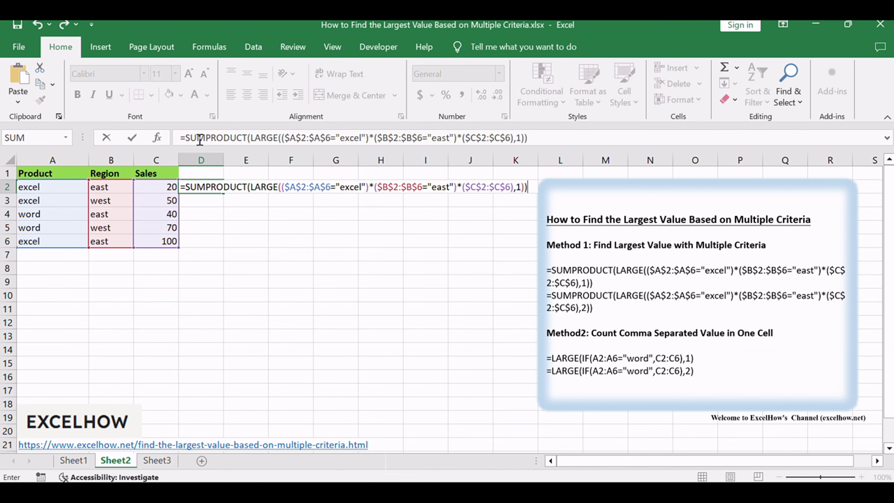
left_click_drag(199, 138, 549, 137)
left_click(569, 135)
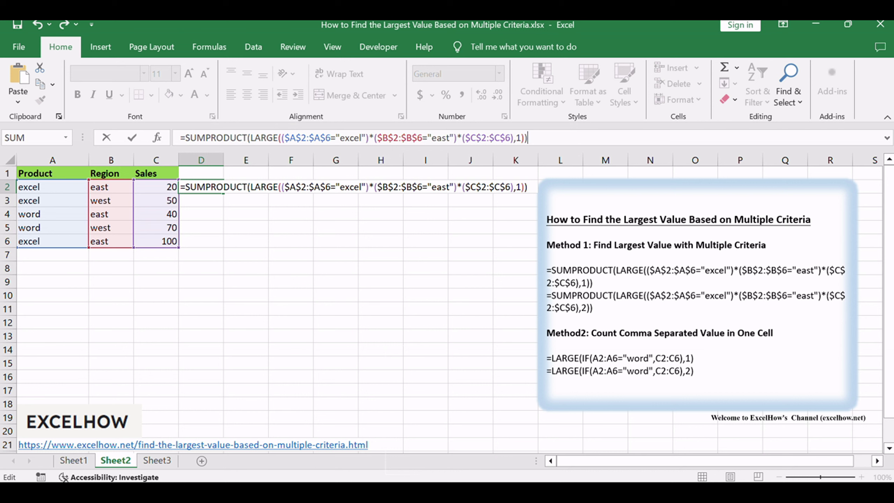
key("alt+Tab")
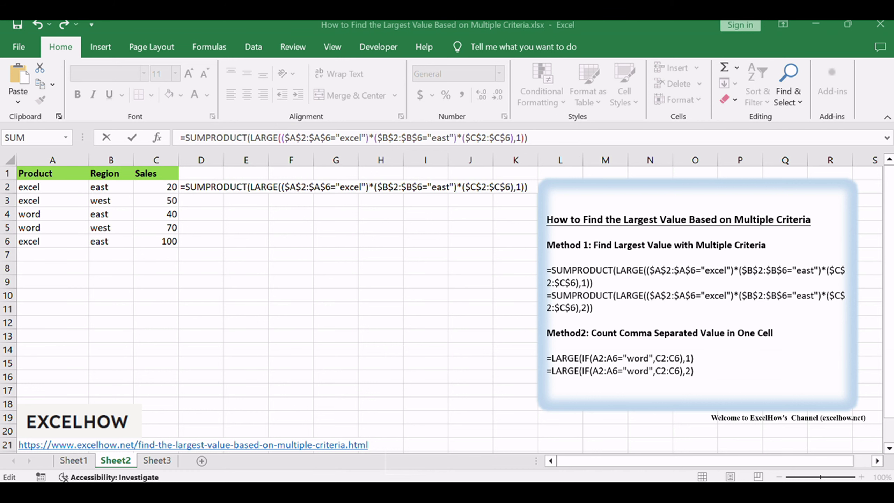
left_click(526, 137)
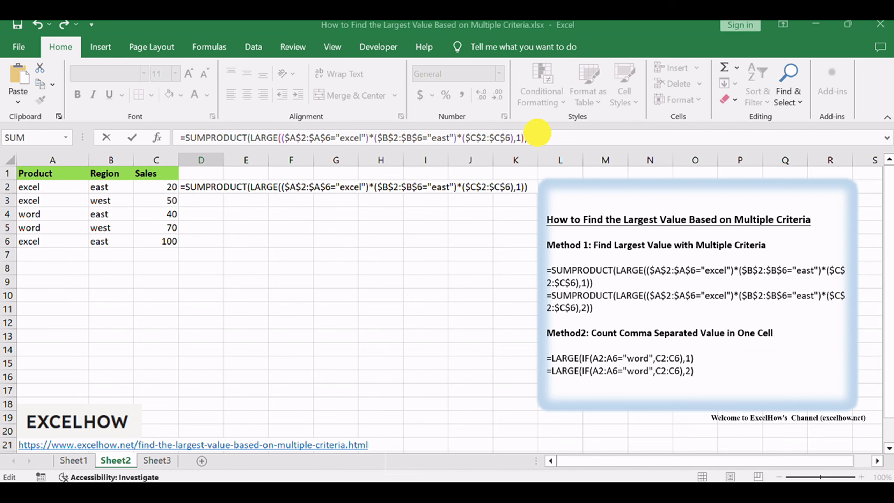
left_click_drag(300, 137, 450, 136)
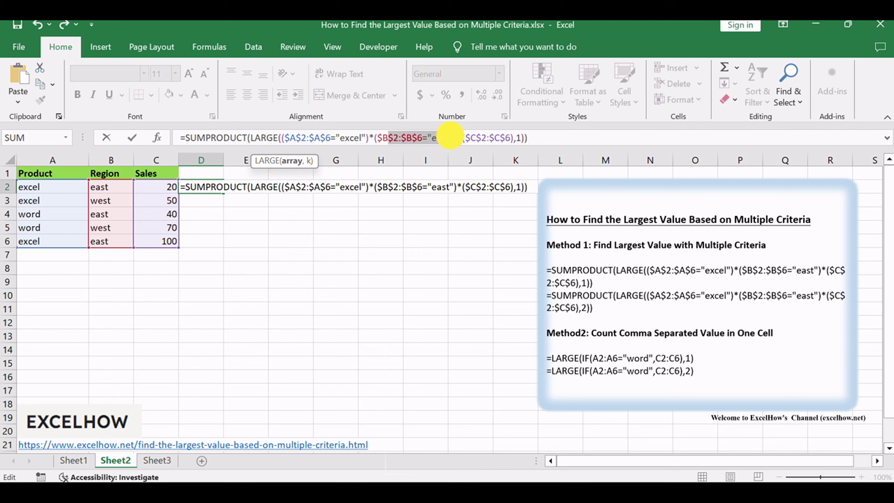
left_click(550, 138)
key("Return")
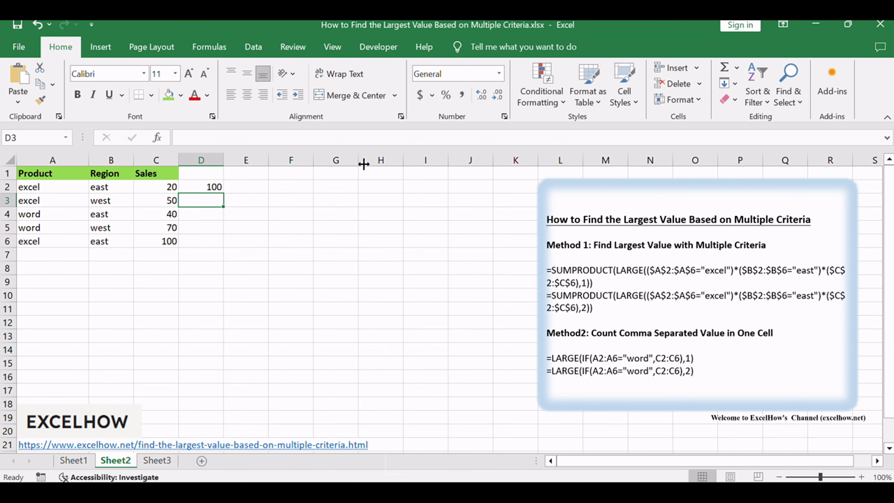
- Compare the result in D2 with the excel/east row 6 and examine the arguments of its formula, leaving the formula as it is
left_click(220, 185)
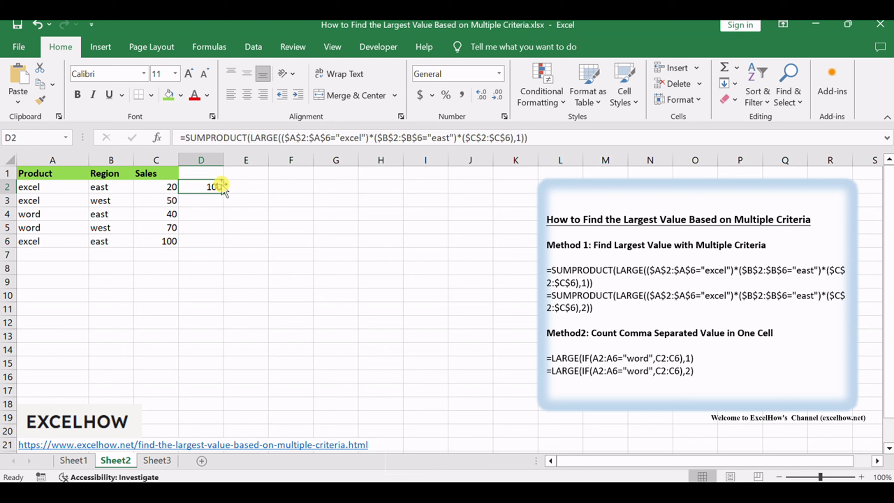
left_click(29, 237)
left_click(157, 241)
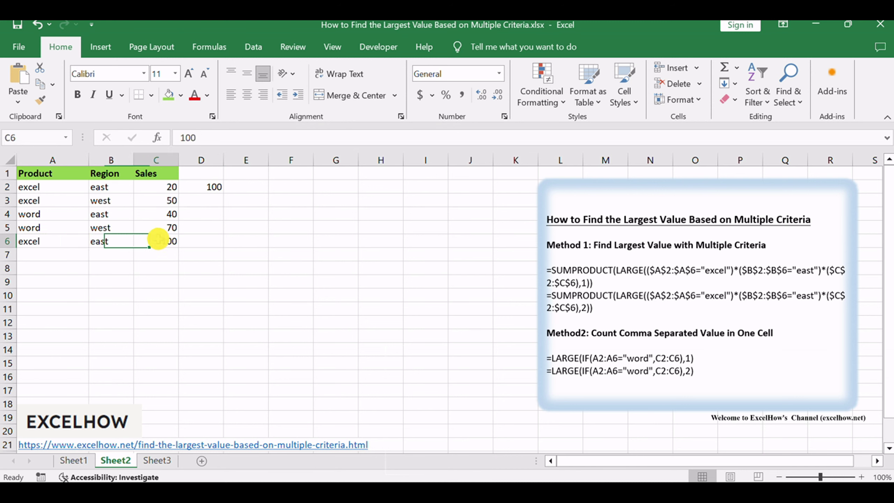
left_click(213, 187)
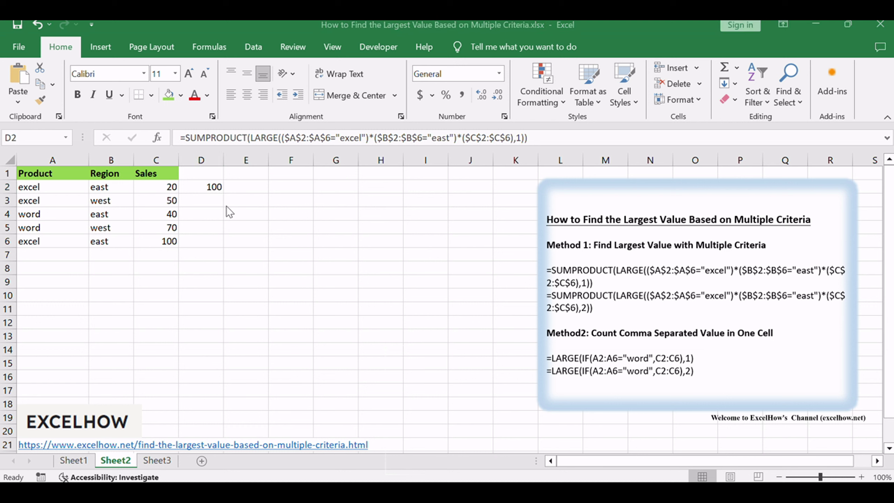
left_click(323, 265)
left_click_drag(206, 138, 536, 140)
left_click(545, 135)
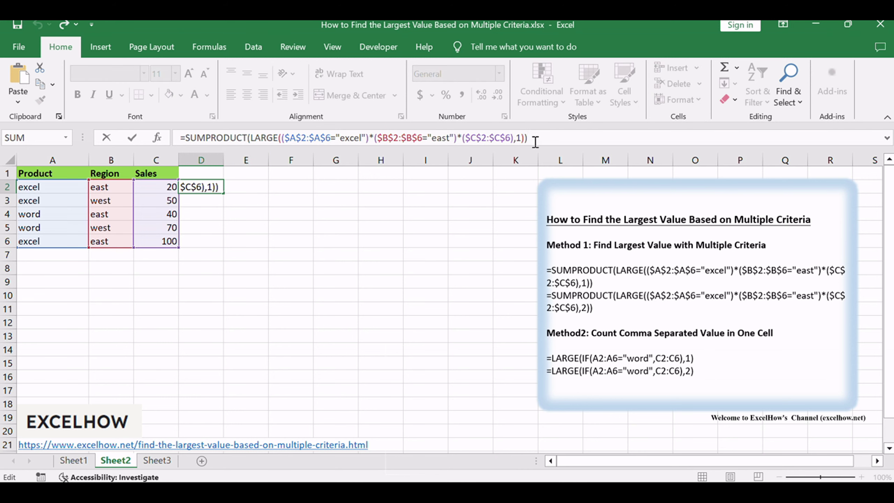
left_click(352, 294)
double_click(214, 199)
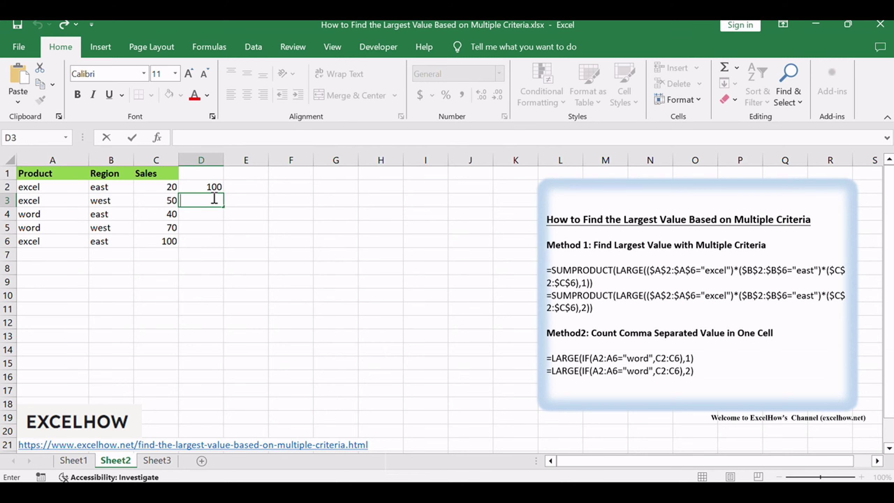
left_click(201, 186)
left_click(550, 137)
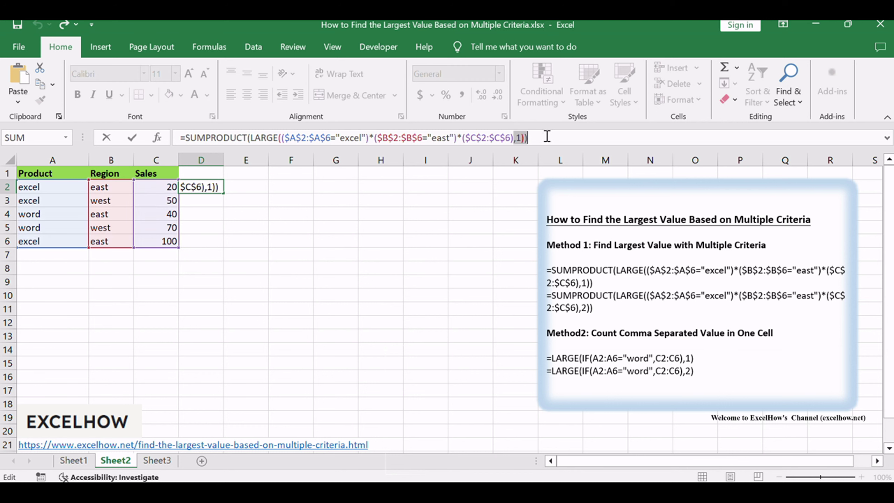
key("Escape")
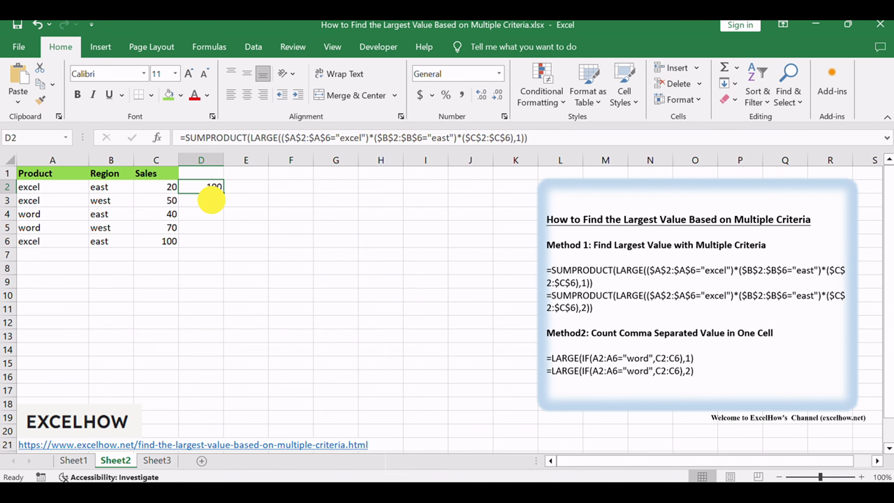
- Enter =SUMPRODUCT(LARGE(($A$2:$A$6="excel")*($B$2:$B$6="east")*($C$2:$C$6),2)) in cell D3 and check it against the excel/east row 2
left_click(212, 200)
double_click(212, 200)
key("ctrl+v")
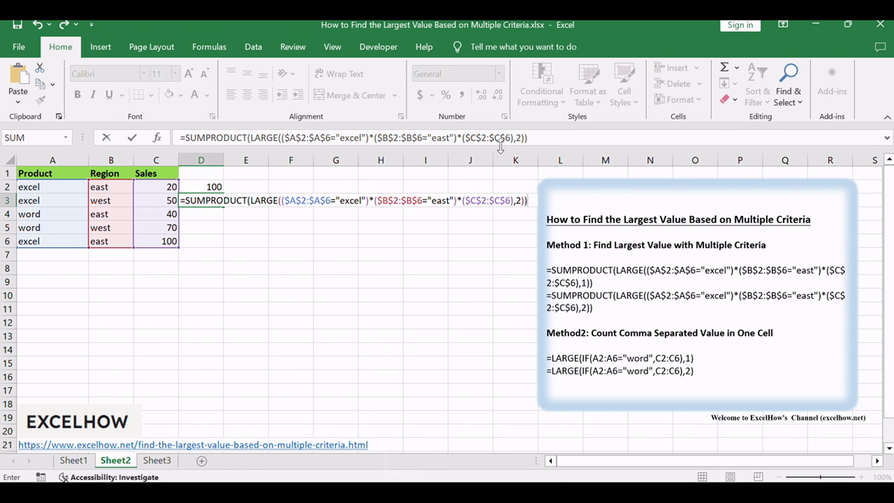
left_click(534, 137)
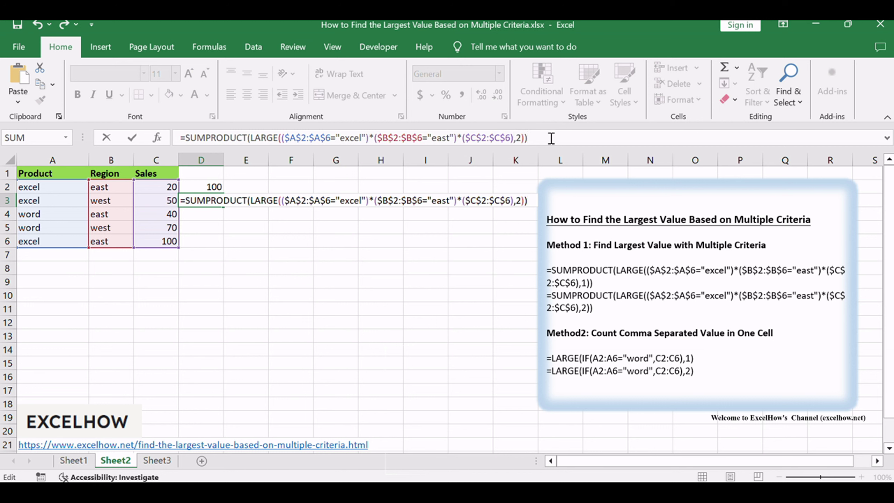
key("Return")
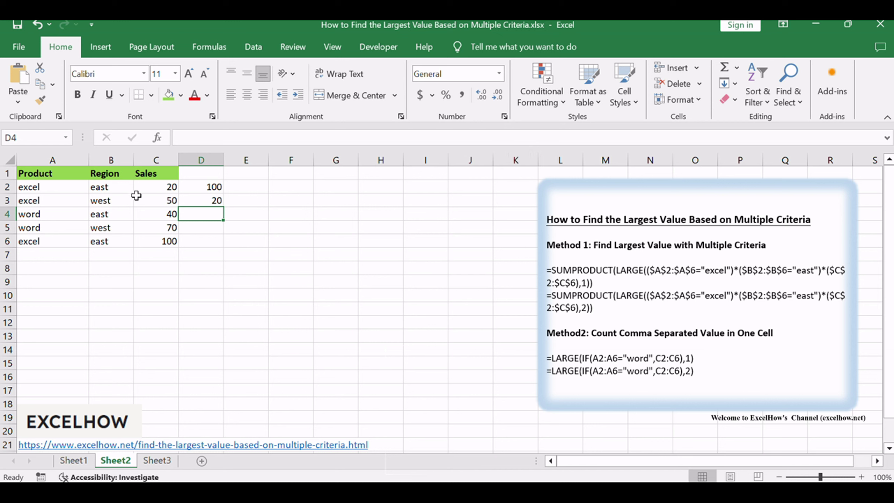
left_click(56, 186)
left_click(103, 192)
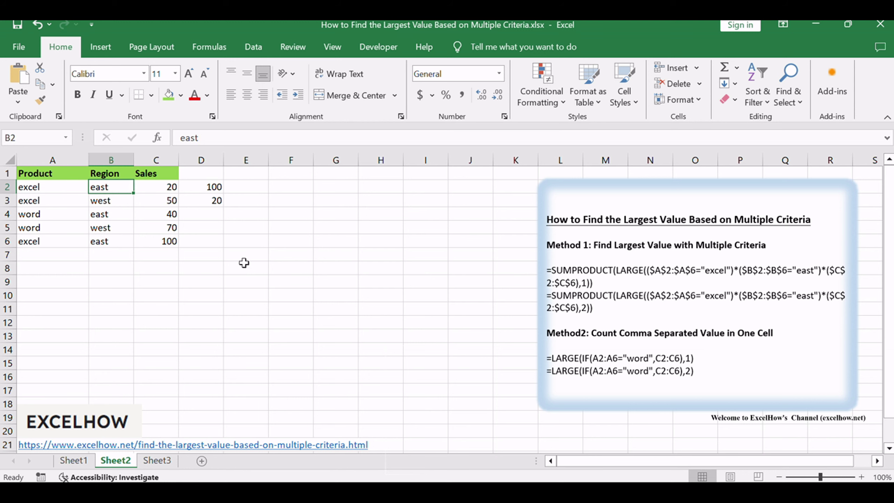
left_click(303, 285)
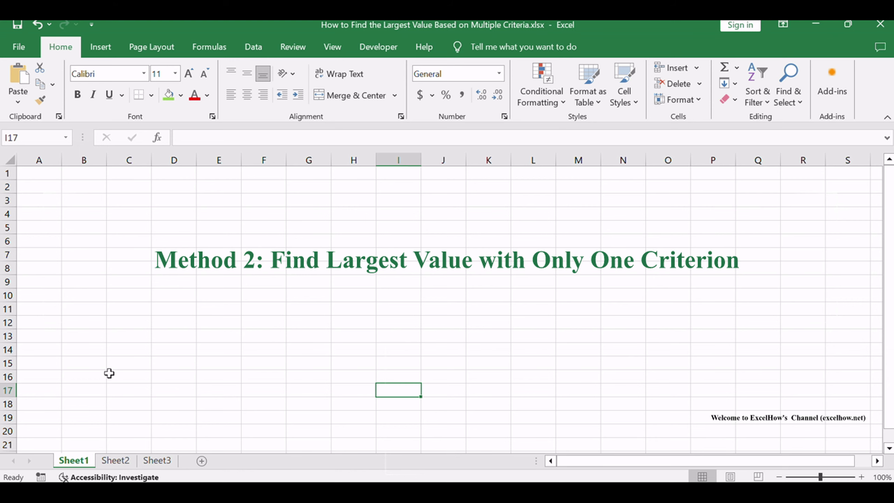
- On Sheet2, examine the Method 2 single-criterion LARGE(IF()) formulas in the text box and the word product rows
left_click(116, 460)
left_click_drag(710, 336, 769, 338)
left_click(741, 360)
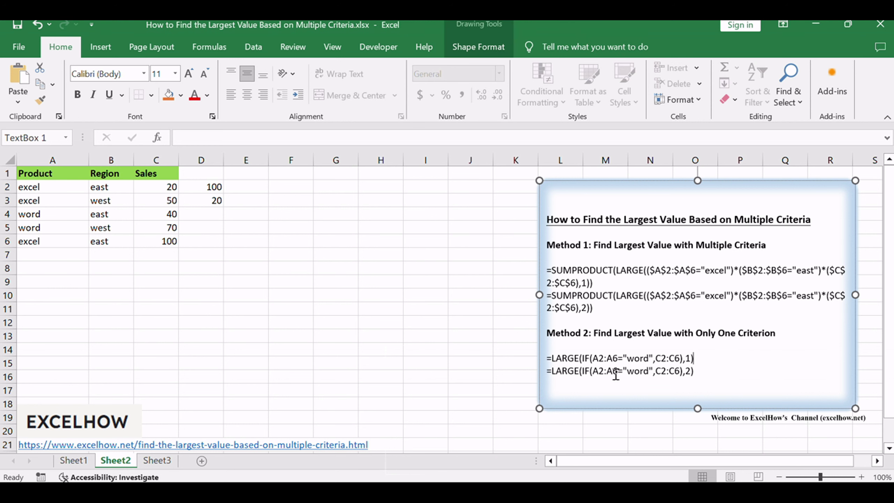
left_click(226, 314)
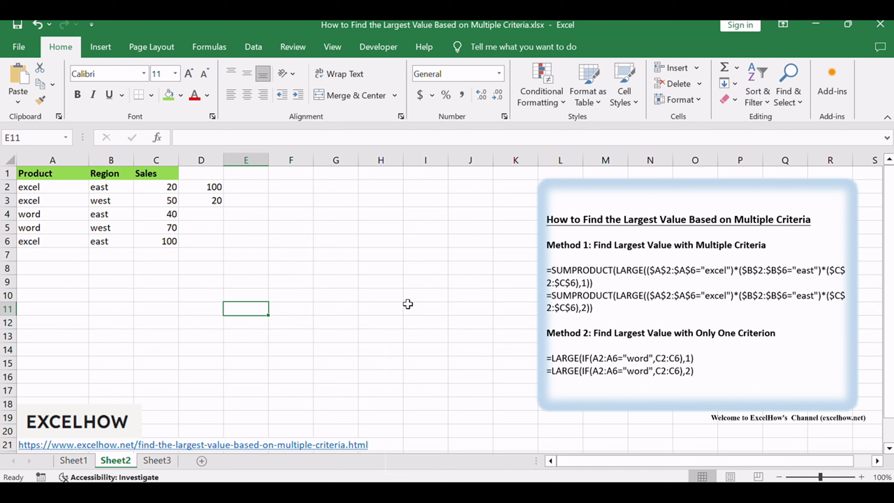
left_click(155, 271)
left_click(25, 216)
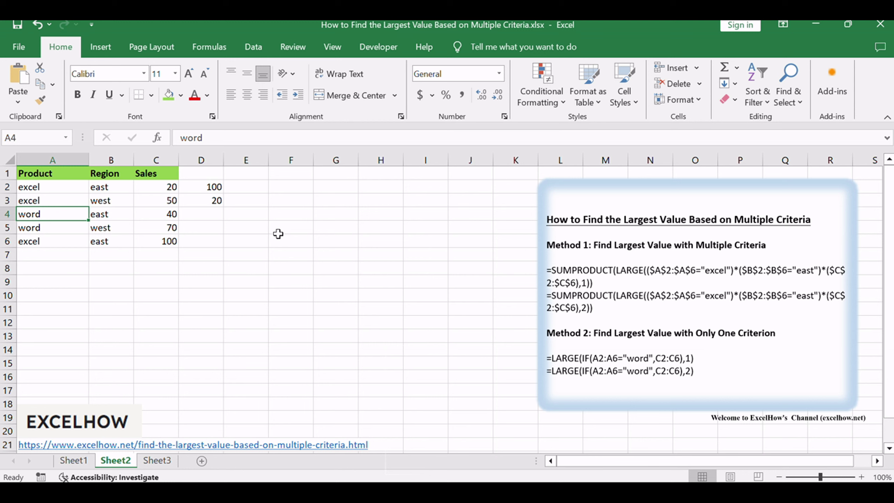
left_click_drag(551, 358, 698, 361)
left_click(708, 372)
left_click_drag(553, 358, 714, 368)
key("ctrl+c")
left_click(714, 368)
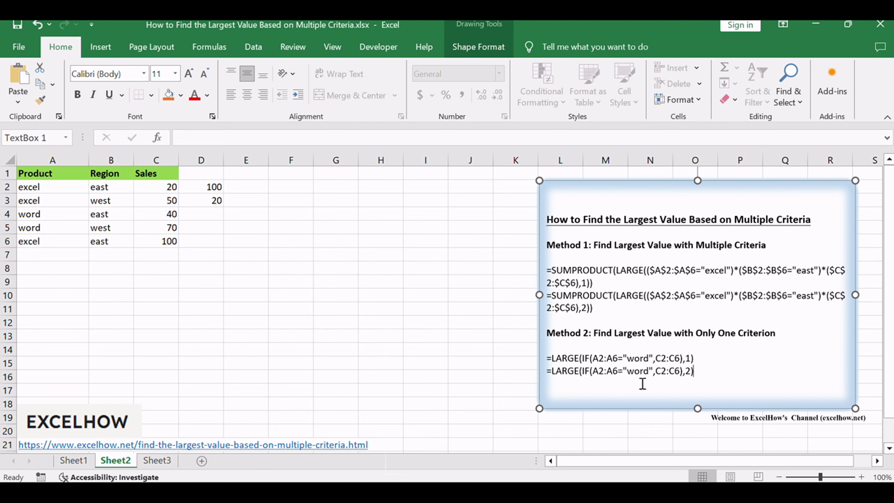
left_click(456, 381)
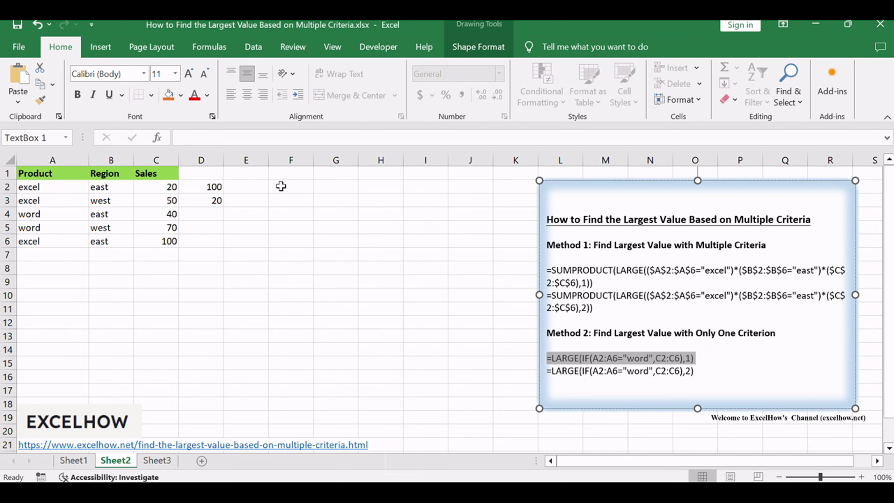
- Enter =LARGE(IF(A2:A6="word",C2:C6),1) as an array formula in cell F2 to get the largest word sales
double_click(283, 186)
key("ctrl+v")
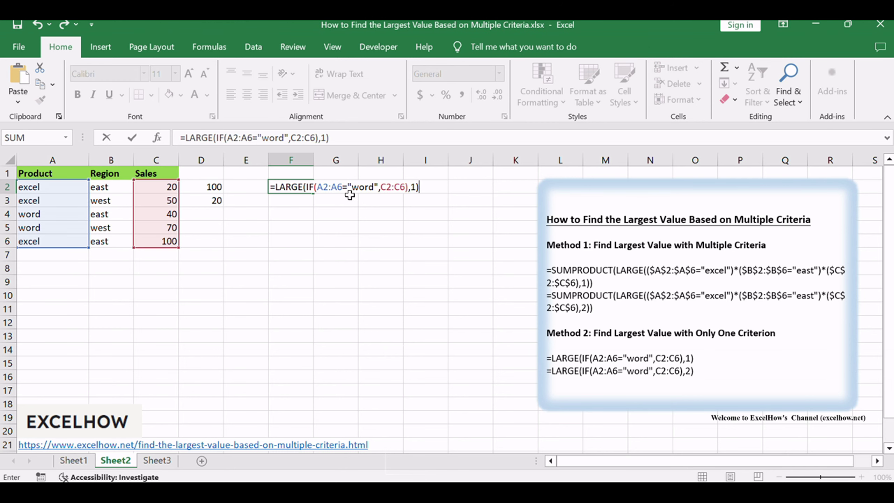
left_click_drag(343, 187, 362, 186)
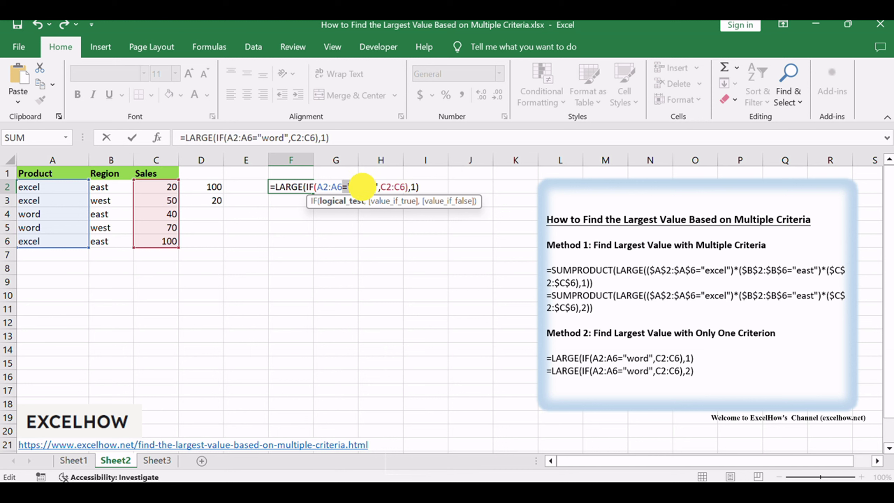
left_click(344, 138)
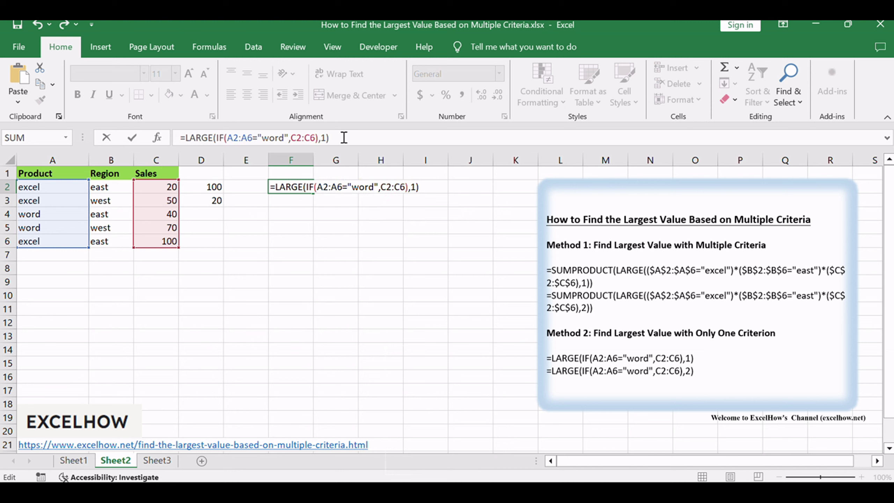
key("ctrl+shift+Return")
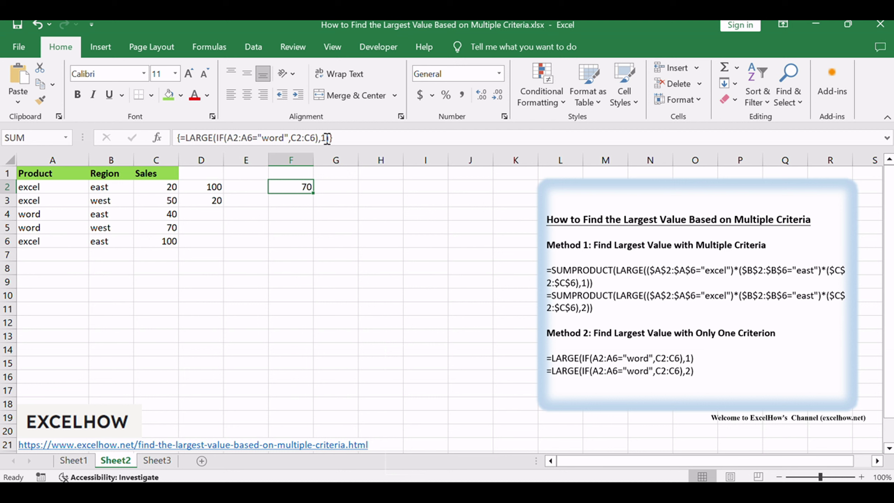
left_click(390, 138)
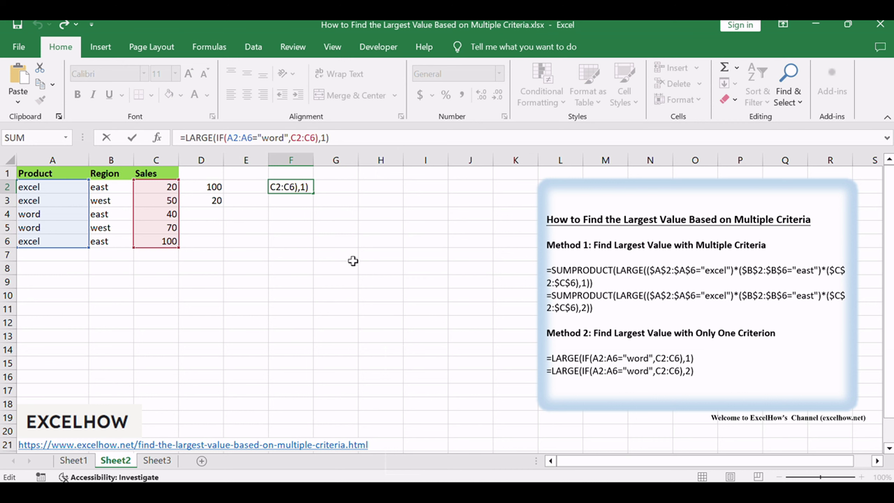
key("ctrl+shift+Return")
left_click(379, 244)
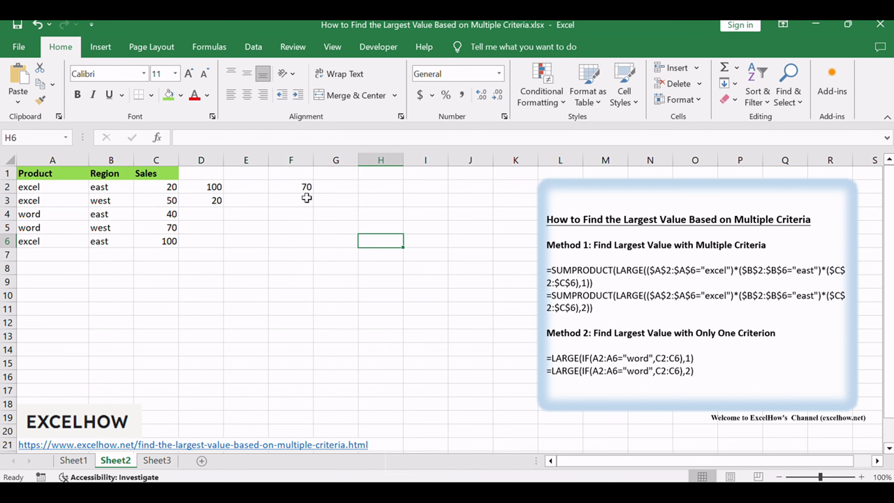
- Review the array formula in F2, and enter =LARGE(IF(A2:A6="word",C2:C6),2) in cell F3 as a regular formula
left_click(302, 186)
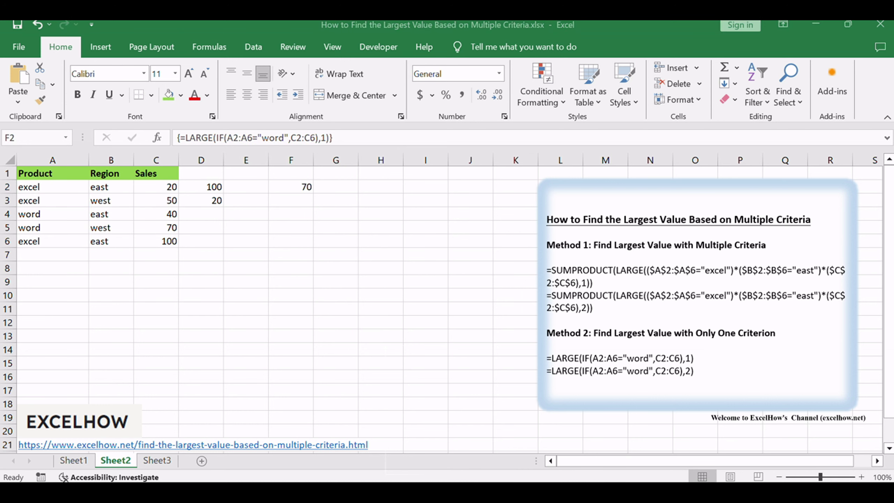
left_click(470, 255)
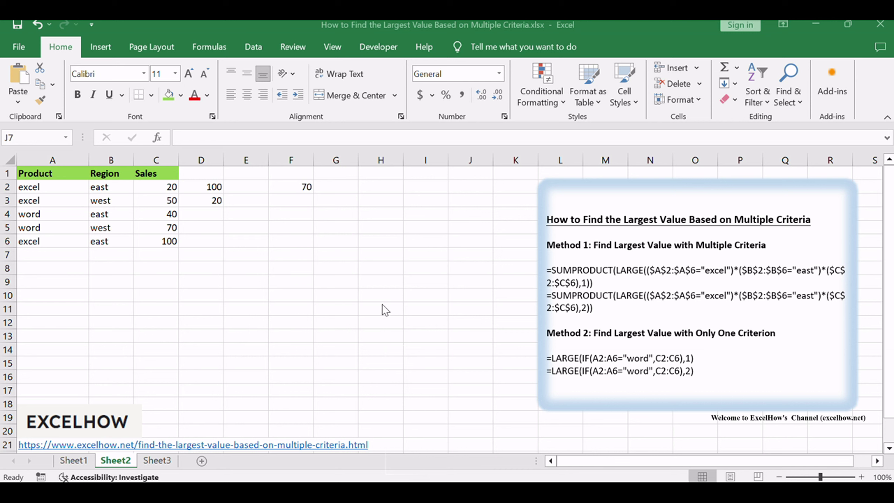
left_click(301, 201)
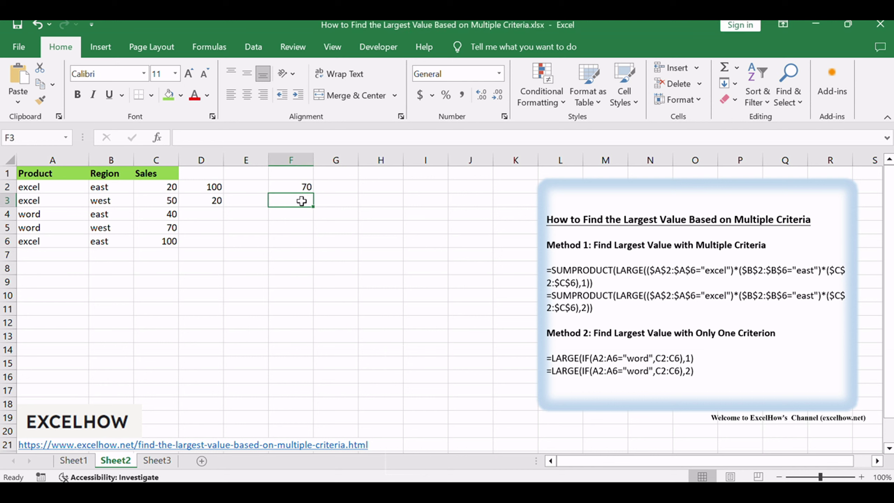
double_click(301, 201)
type("=LARGE(IF(A2:A6=\"word\",C2:C6),2)")
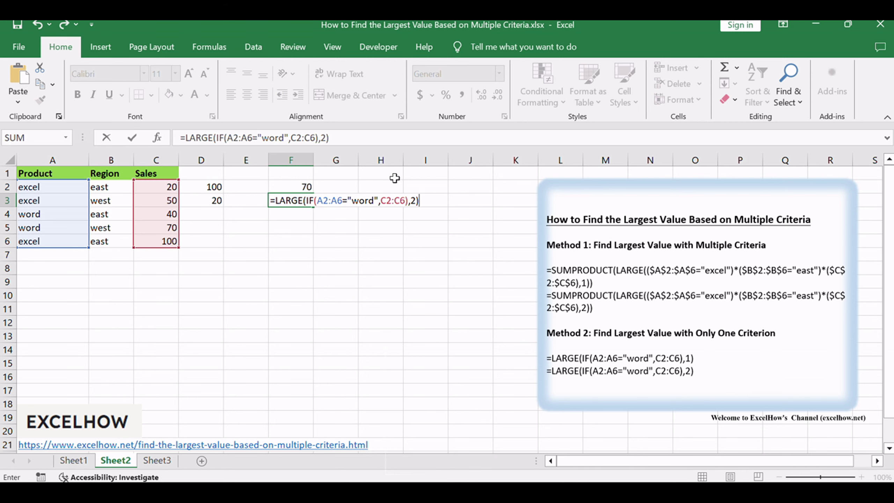
left_click(347, 140)
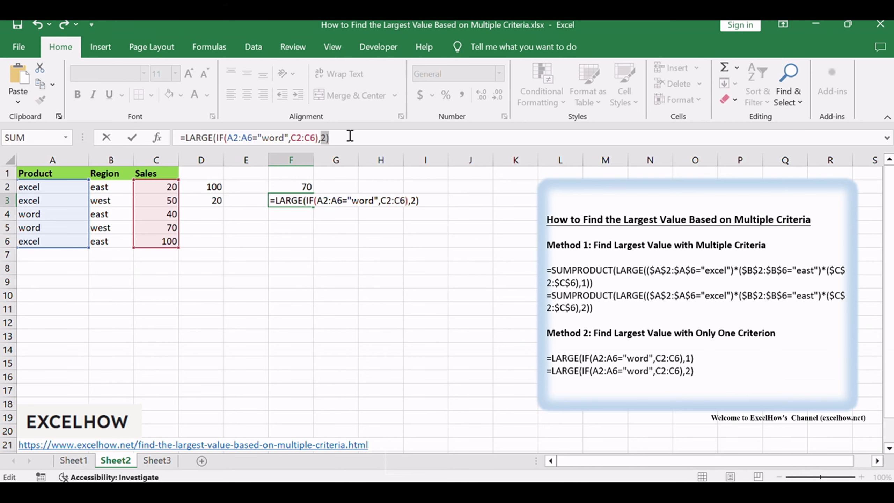
key("Return")
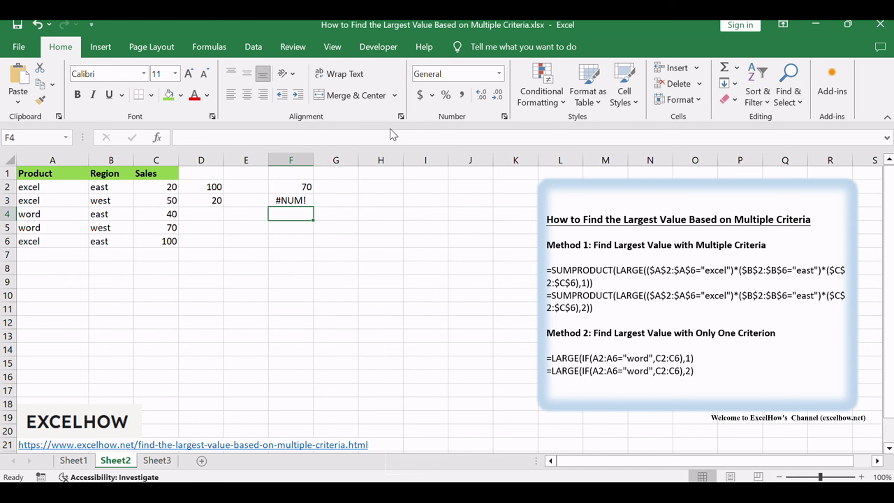
- Convert the formula in F3 to an array formula for the second-largest word sales, and examine its arguments without changing them
left_click(292, 202)
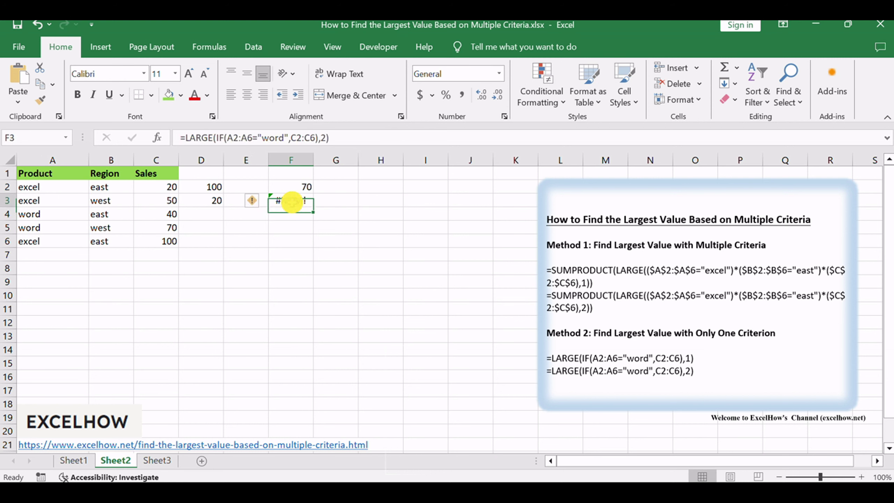
left_click(302, 138)
key("ctrl+shift+Return")
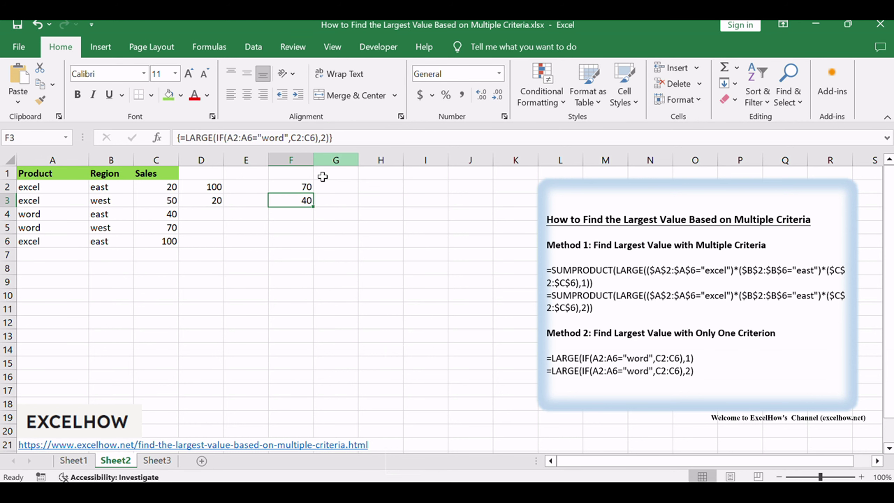
left_click(191, 140)
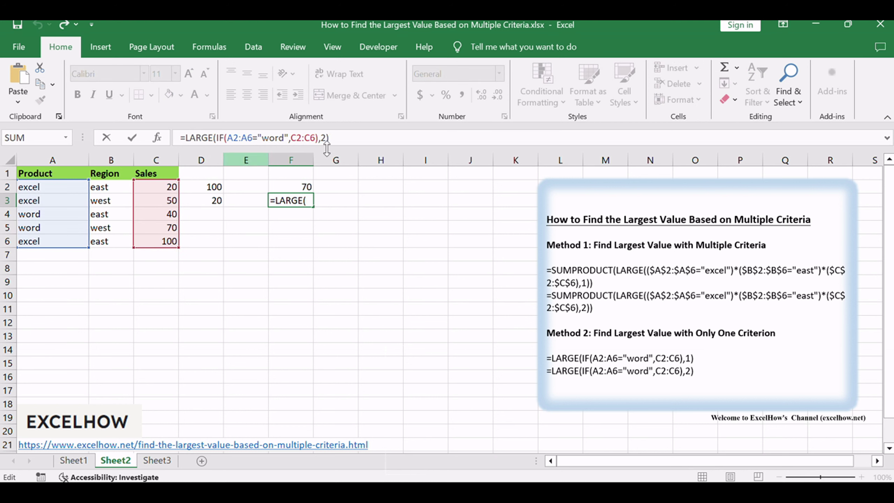
key("Escape")
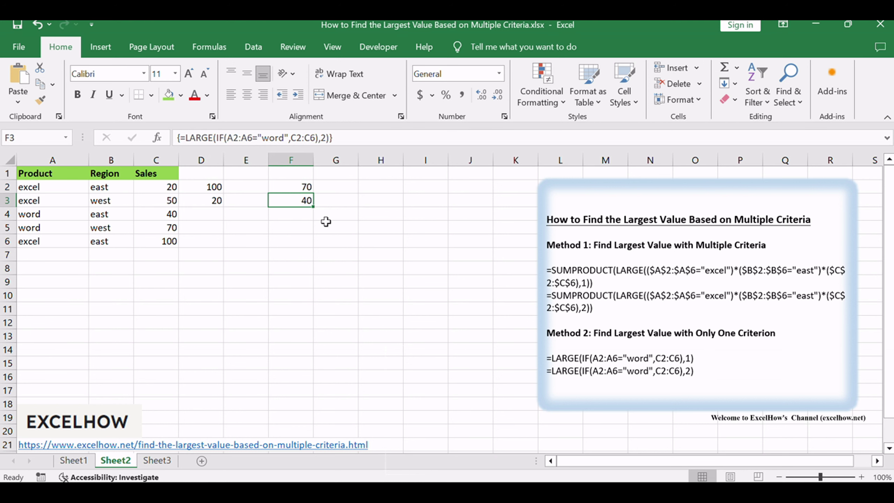
left_click(387, 285)
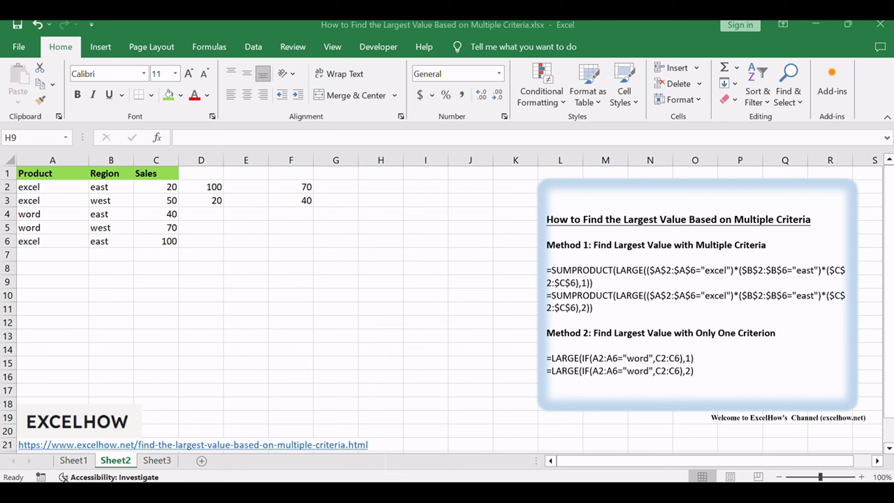
left_click(402, 347)
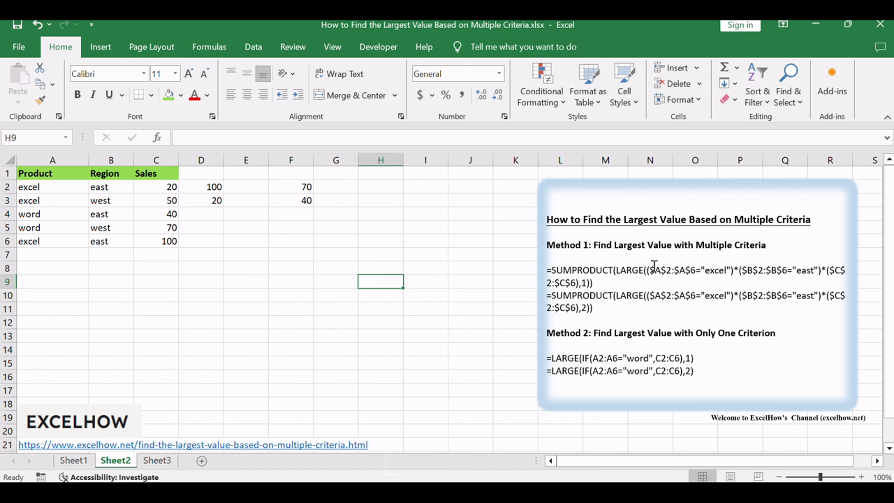
- Review the Method 1 and Method 2 headings and formulas in the text box and the result cells F2, F3, D2 and D3
left_click_drag(615, 245, 768, 245)
left_click_drag(647, 334, 727, 335)
left_click(709, 367)
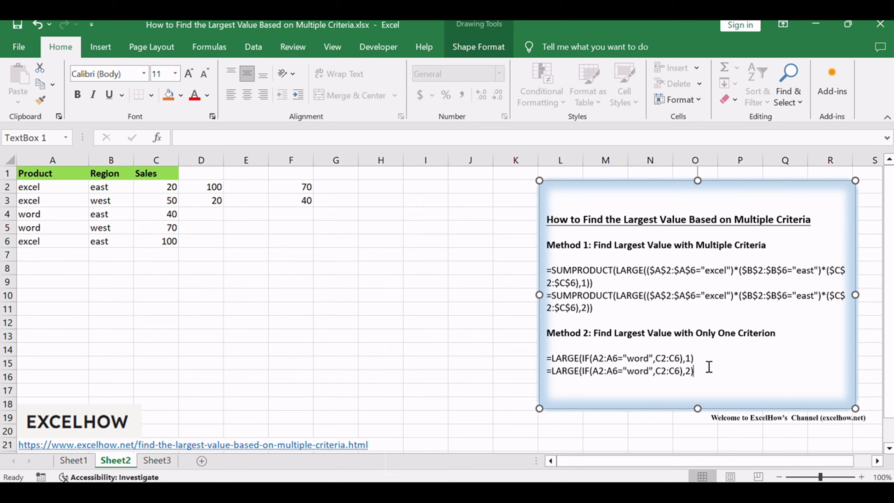
scroll(637, 384, "down", 1)
scroll(636, 382, "up", 1)
left_click(292, 190)
left_click(295, 200)
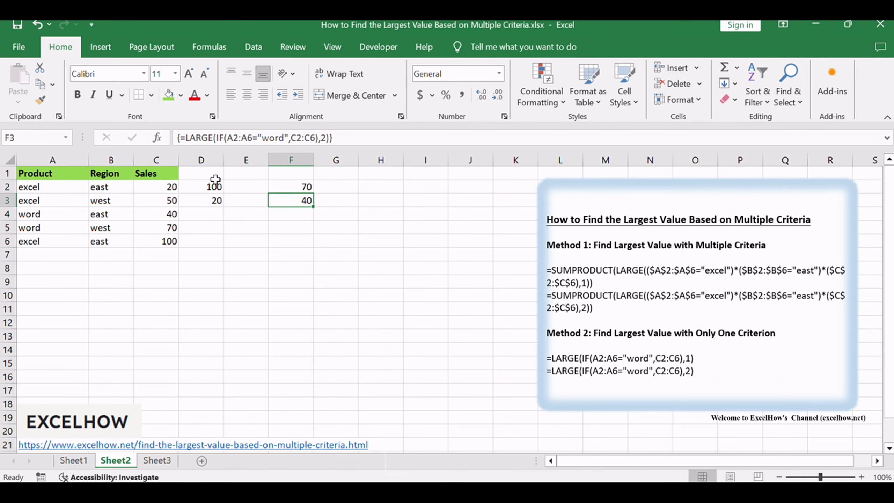
left_click(202, 189)
left_click(205, 204)
left_click(324, 269)
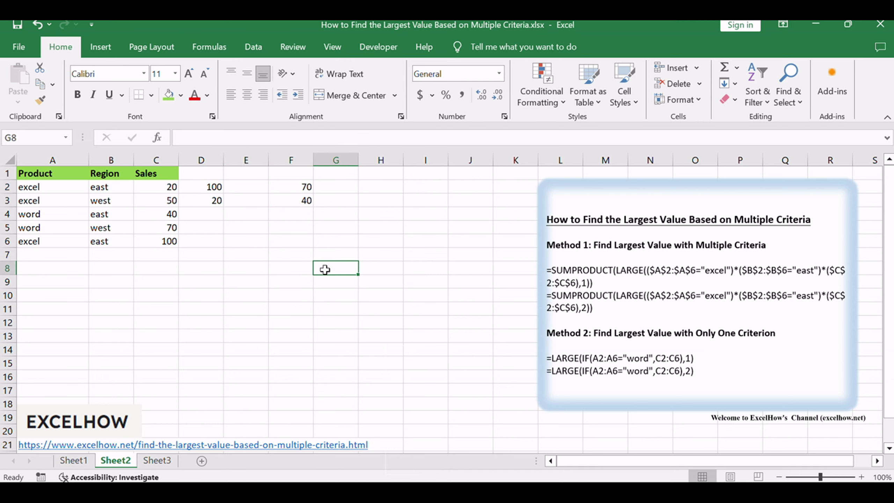